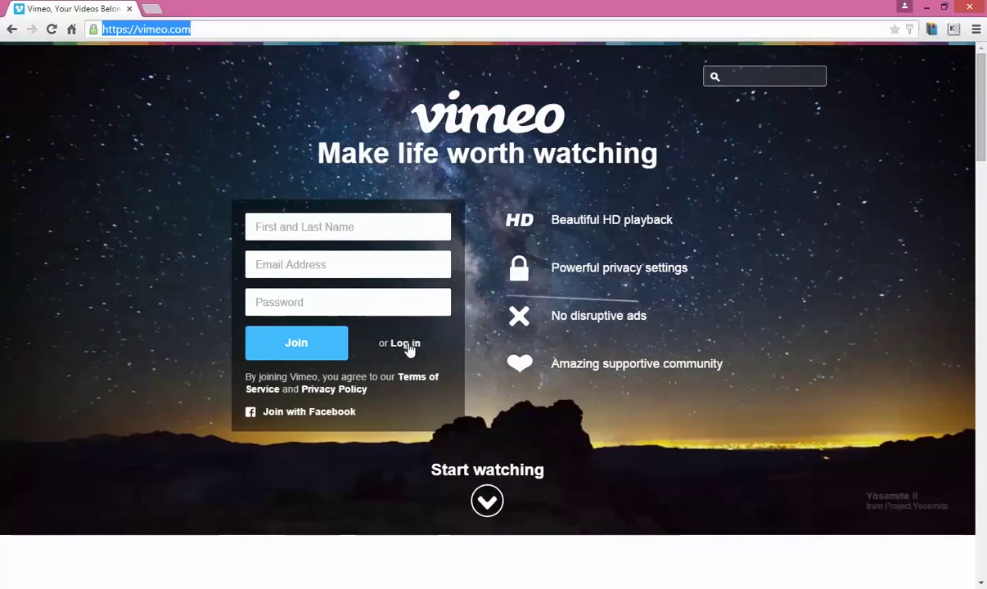
Step: Log in to Vimeo with the saved email address and the account password
click(405, 343)
click(302, 225)
click(302, 254)
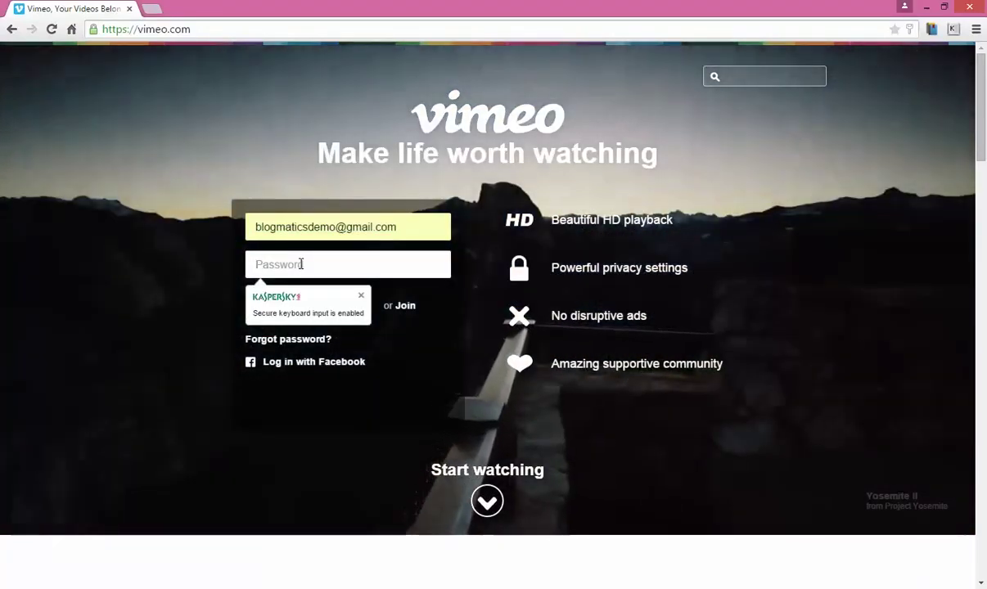
text(***********)
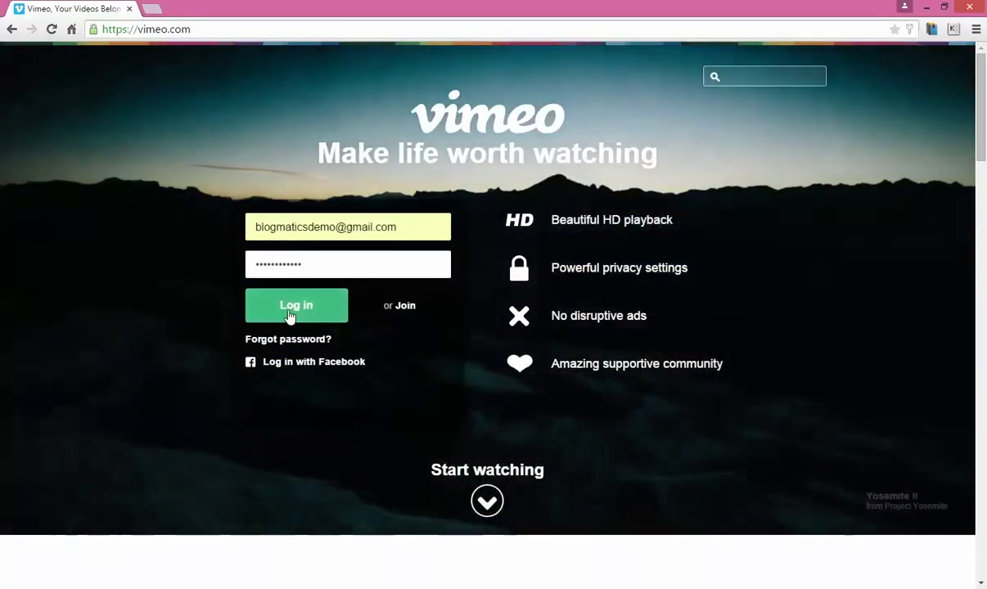
click(289, 314)
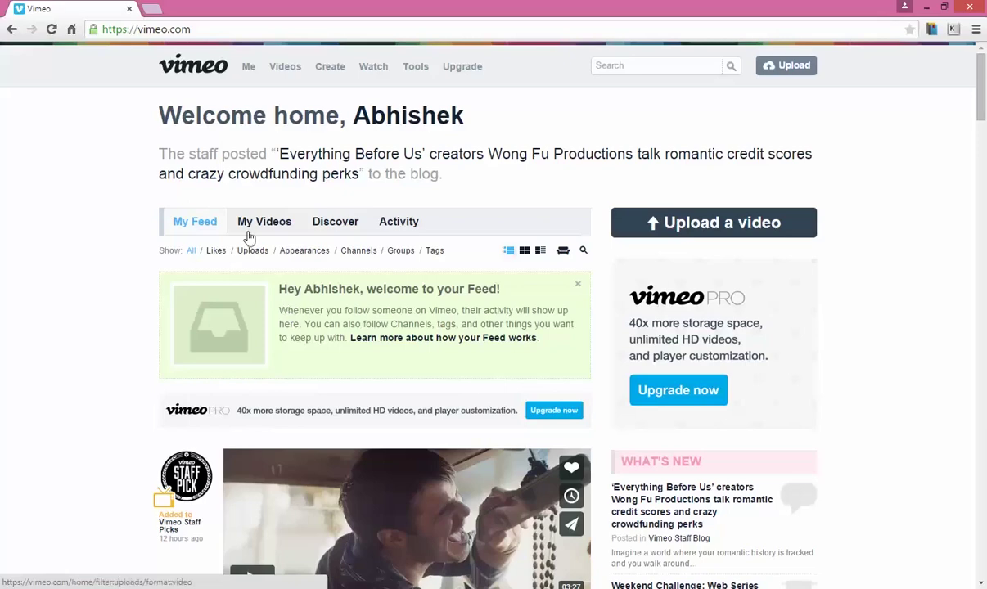
mouse_move(285, 66)
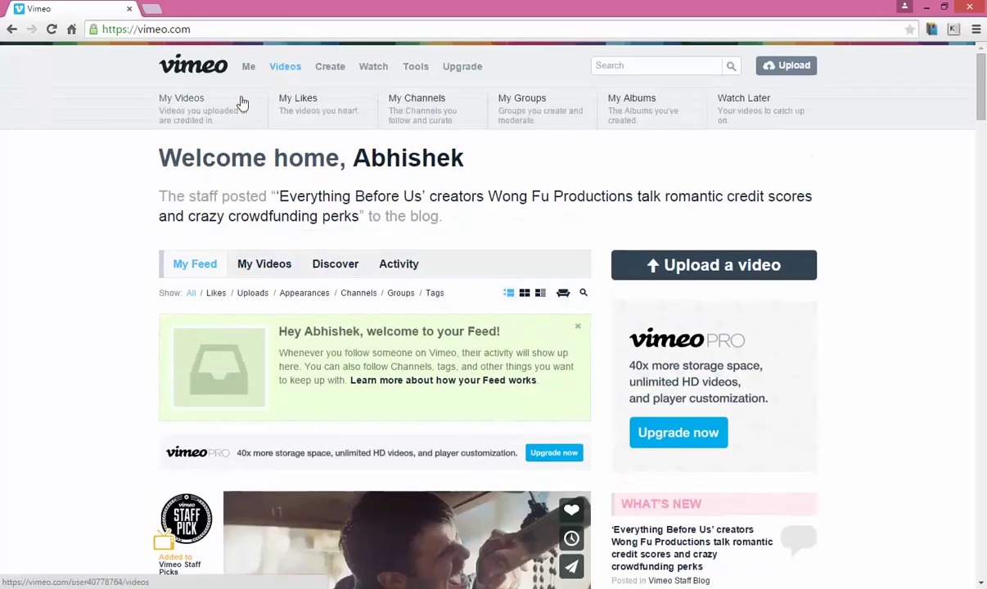
Step: Go to My Videos and open the page for uploading a new video
click(188, 105)
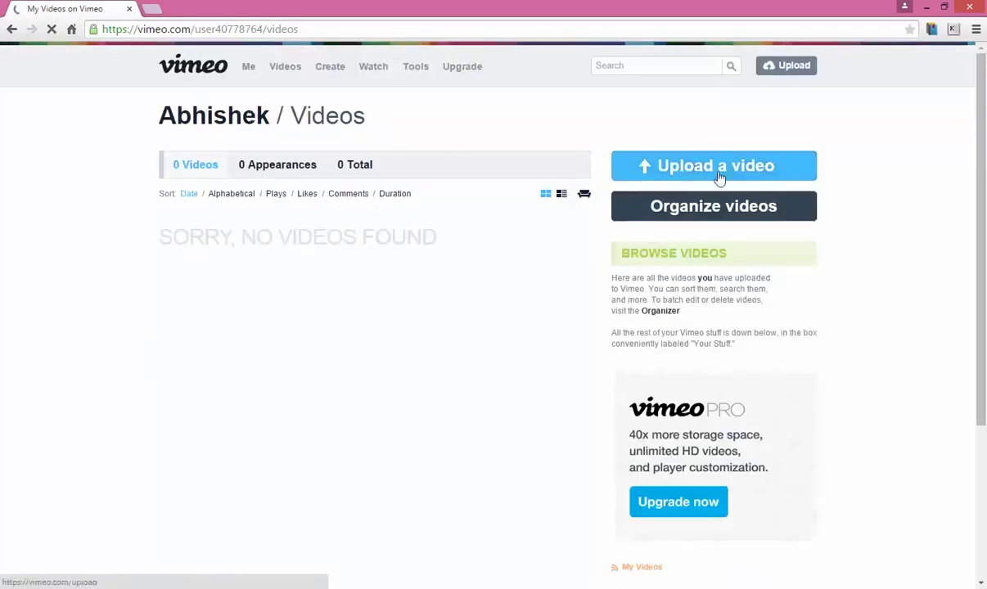
click(718, 172)
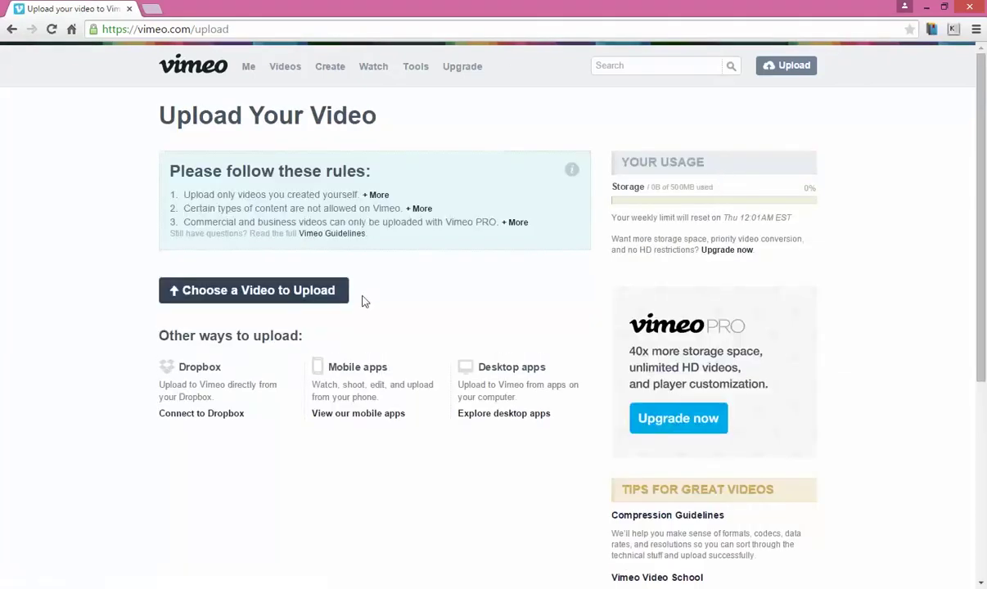
Step: Pick BlogmaticsDemo.mp4 (709.71 KB) in the file picker as the video to upload
click(256, 300)
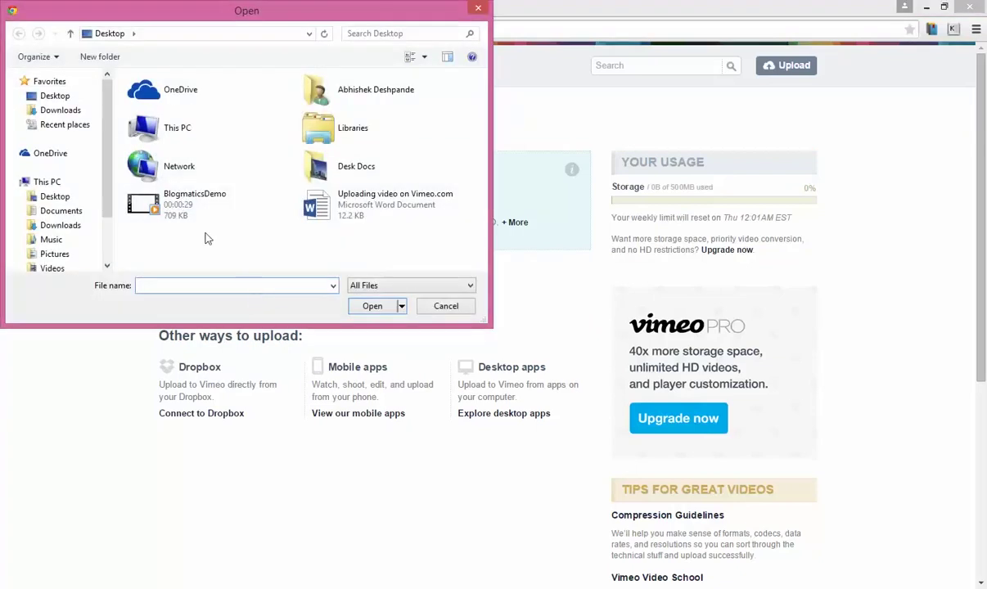
click(189, 215)
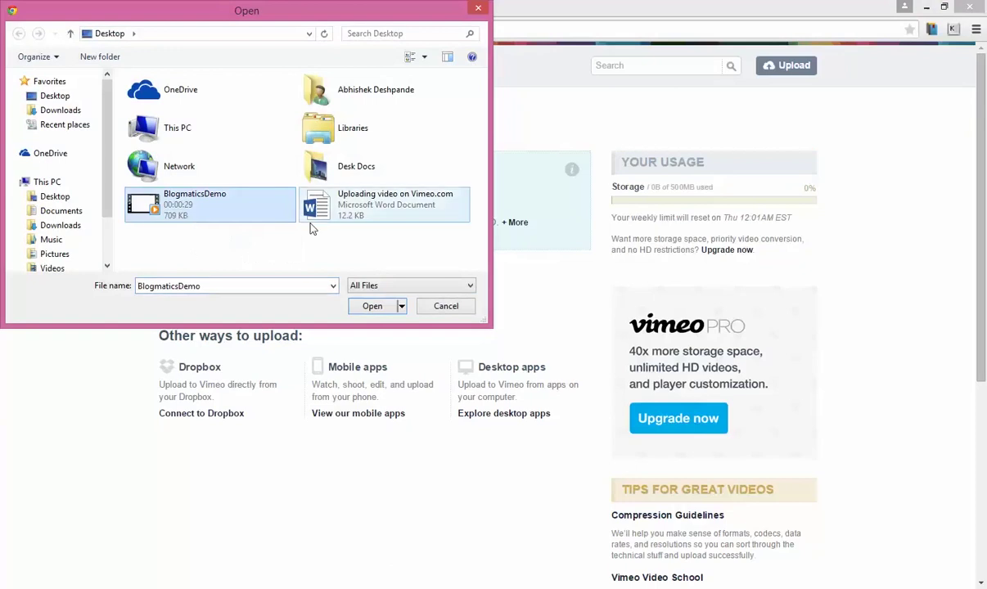
click(372, 308)
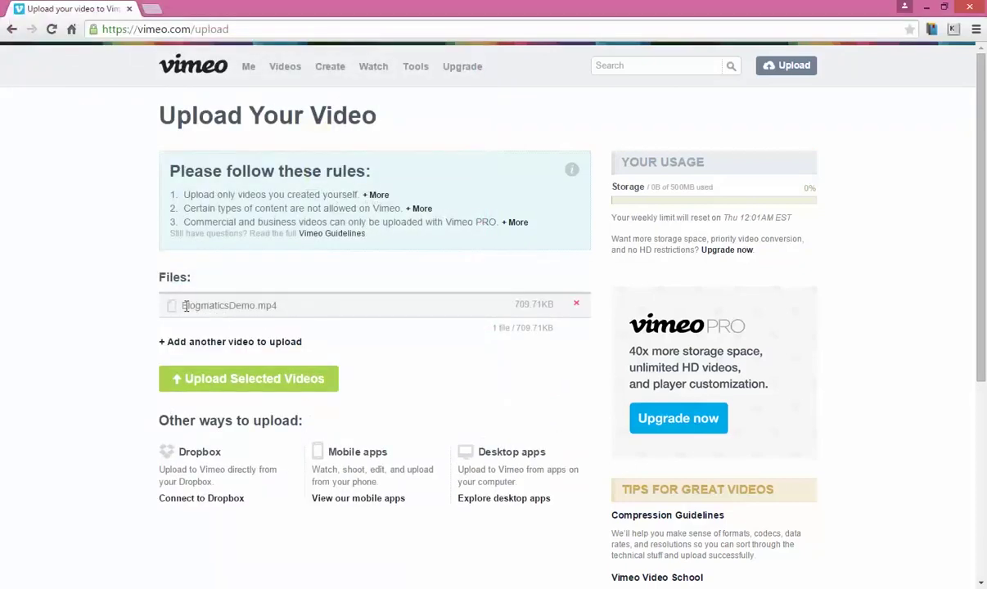
drag(188, 305, 288, 312)
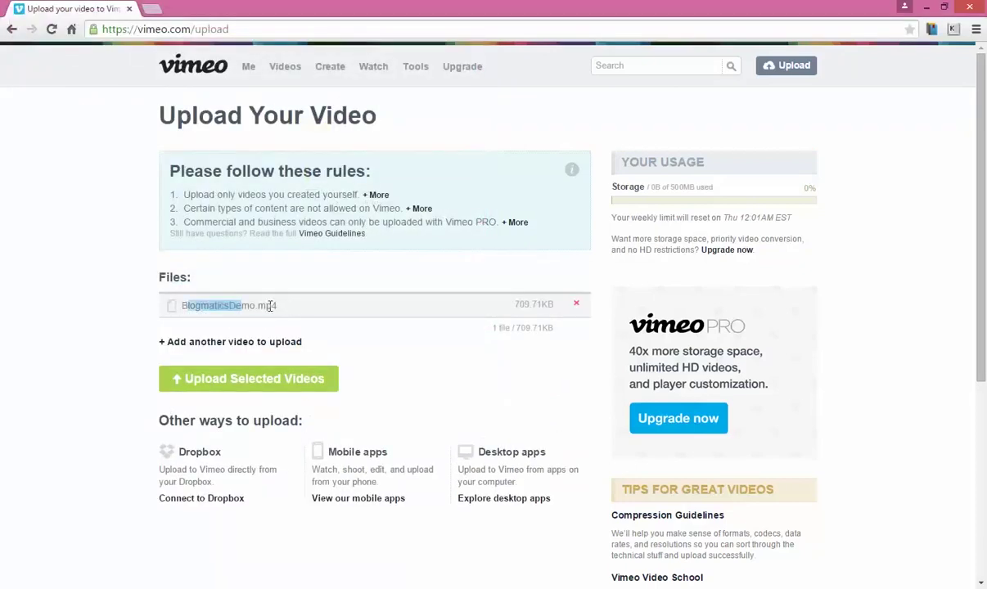
triple_click(510, 305)
click(432, 337)
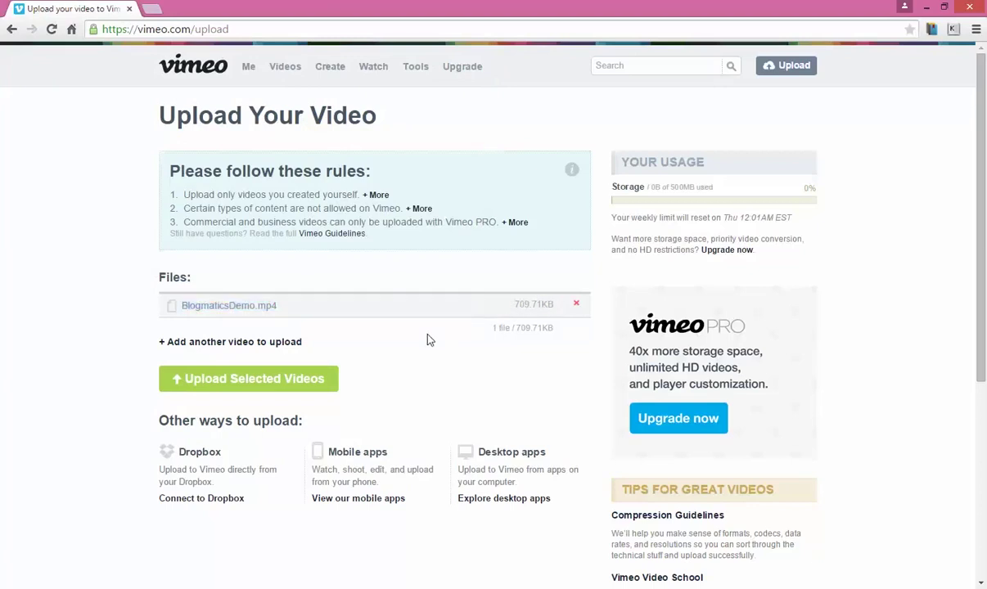
Step: Start the upload, describe it as 'Blogmatics demonstration video' and set language to English
click(240, 383)
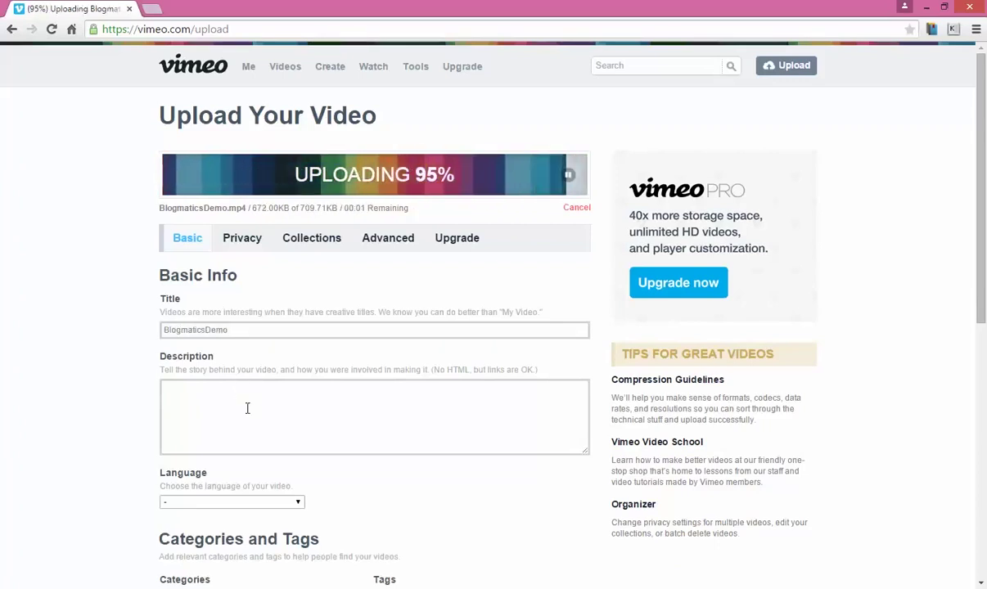
click(247, 407)
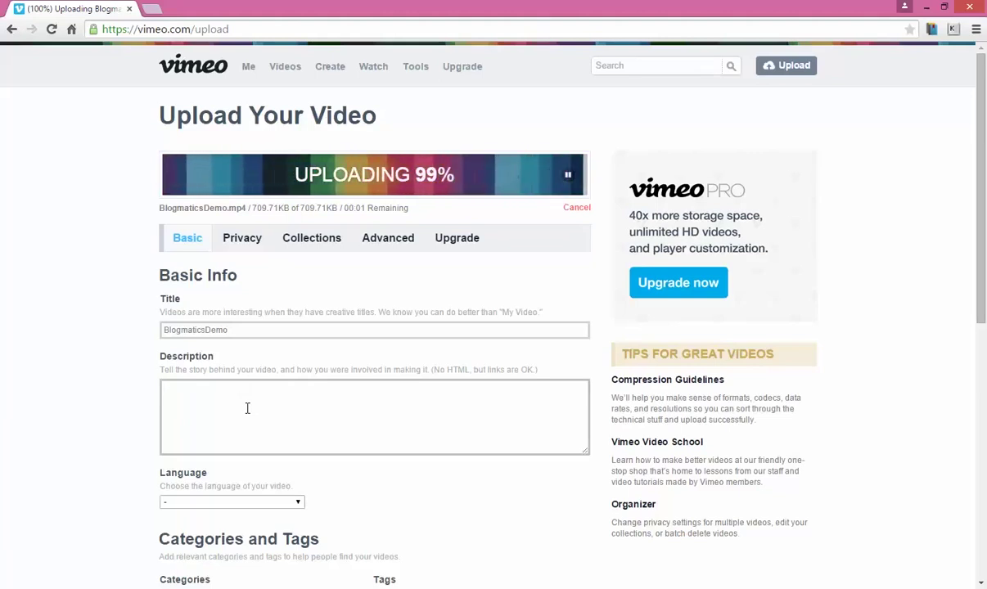
text(Blogmatics demonstration video)
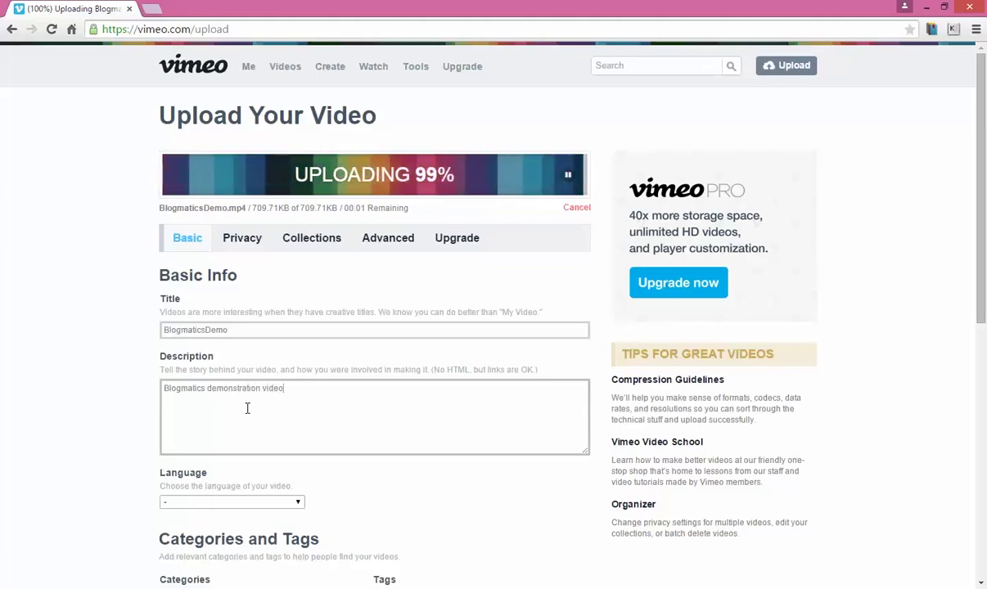
click(210, 502)
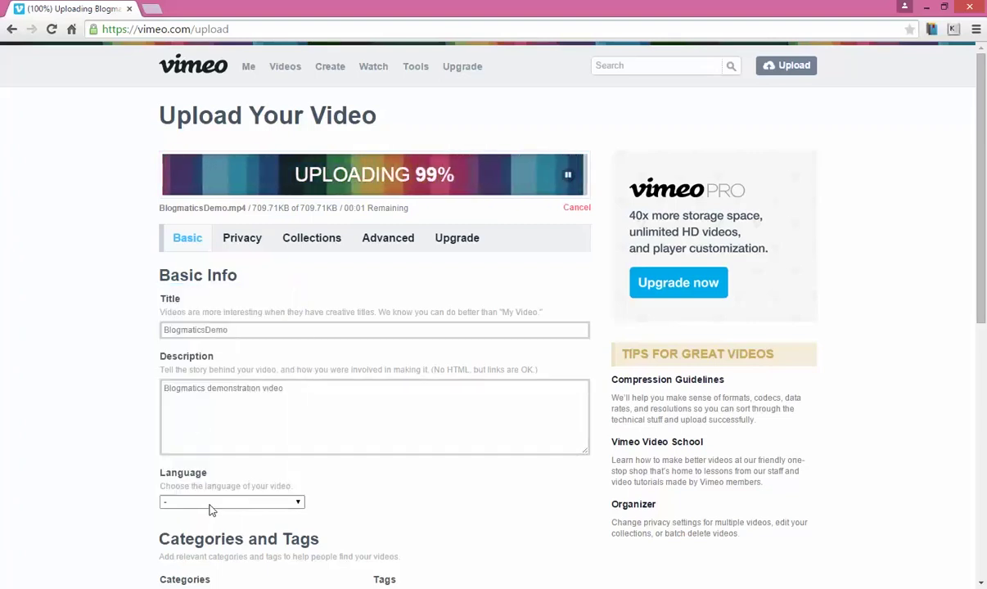
key(e)
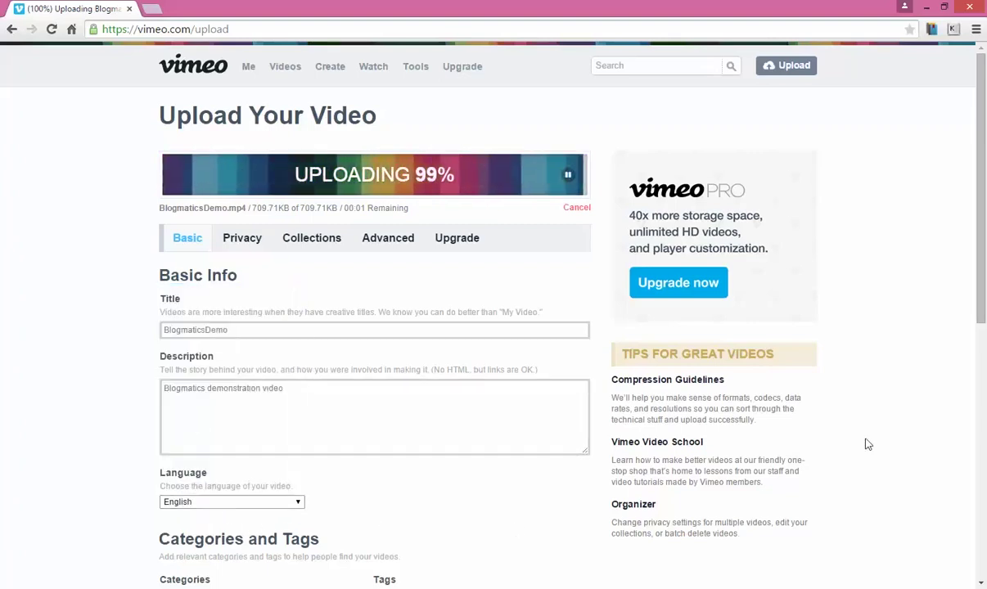
Step: Add the tags 'video, tutorial, demo', rate it All audiences, and save the changes
scroll(982, 319, down, 3)
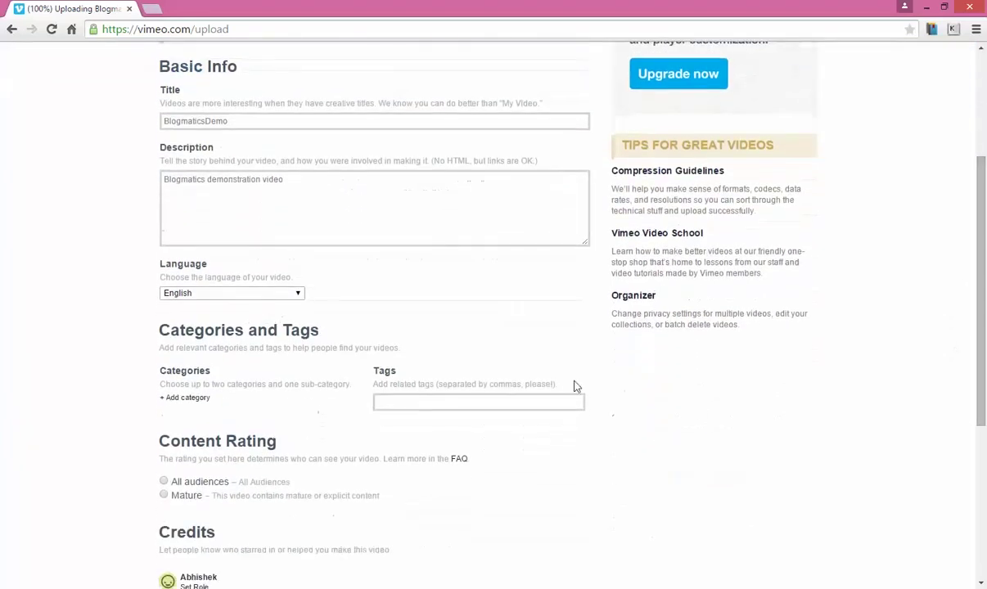
click(526, 402)
text(ideo, tuto)
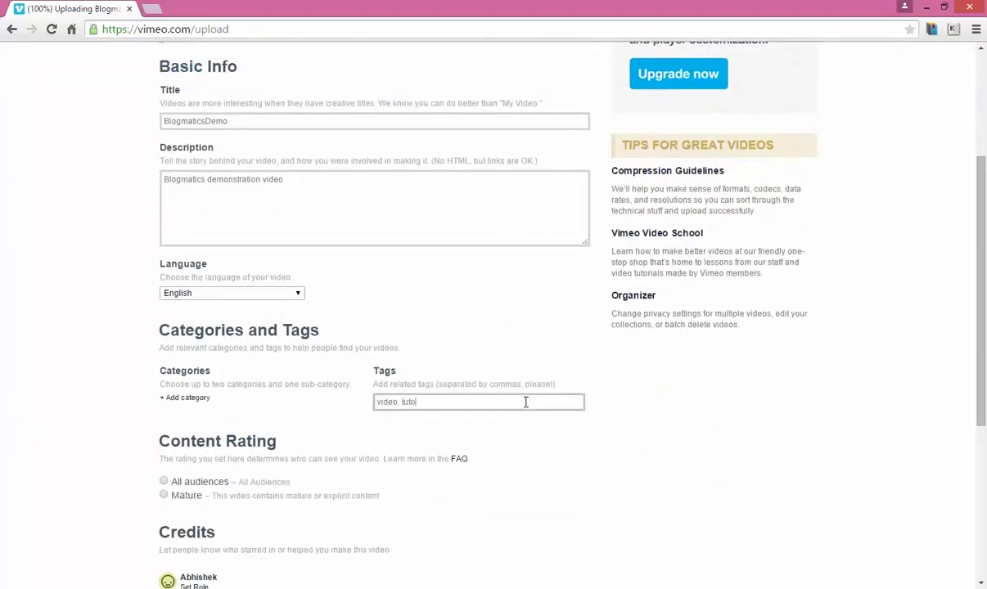
text(rial, demo)
click(165, 482)
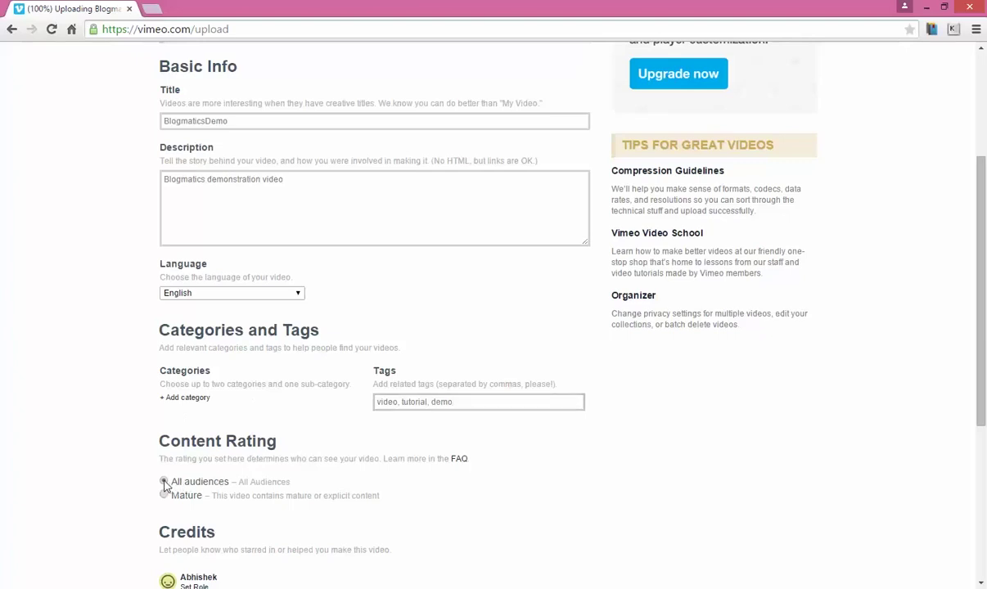
scroll(126, 442, down, 3)
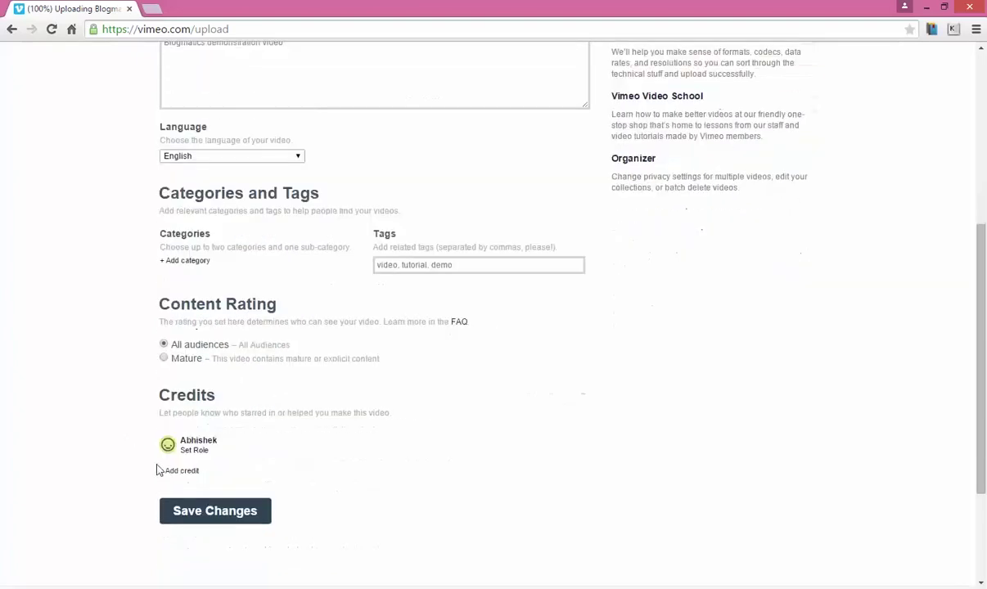
click(190, 522)
scroll(194, 522, down, 3)
click(203, 550)
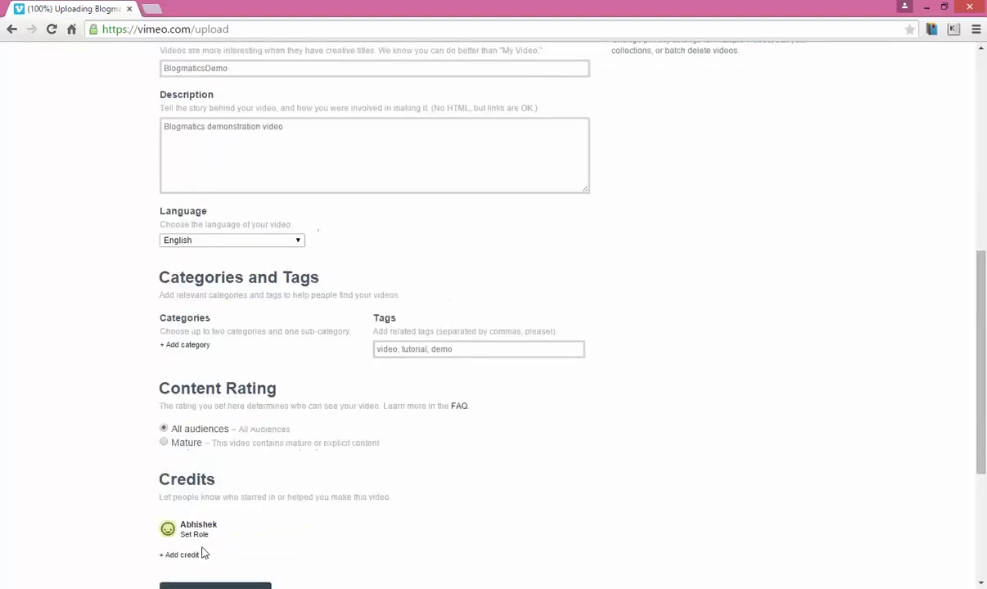
scroll(231, 501, up, 3)
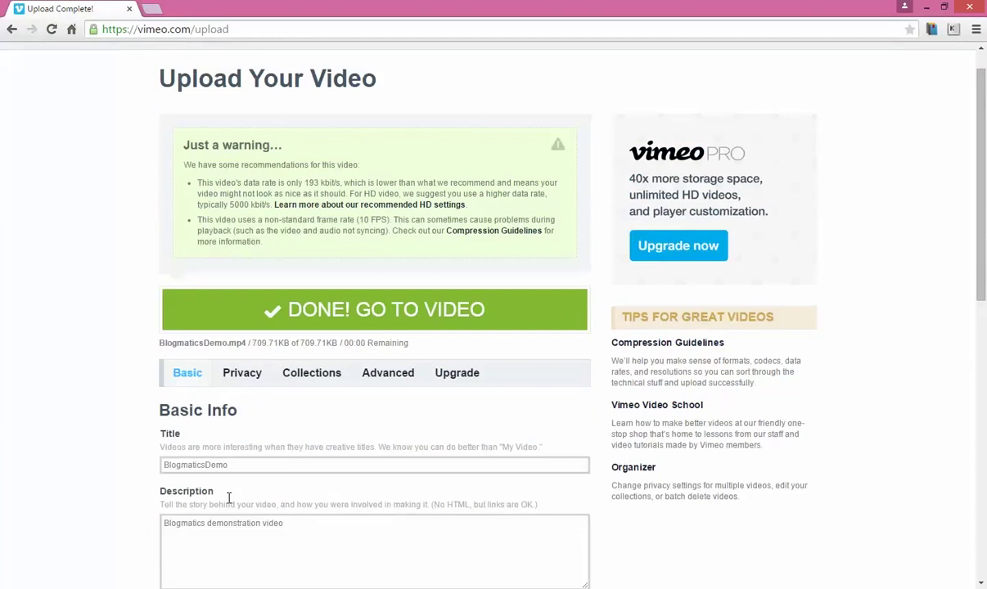
Step: In the Advanced settings, set the video's custom URL to 'demo' and save
scroll(229, 497, up, 1)
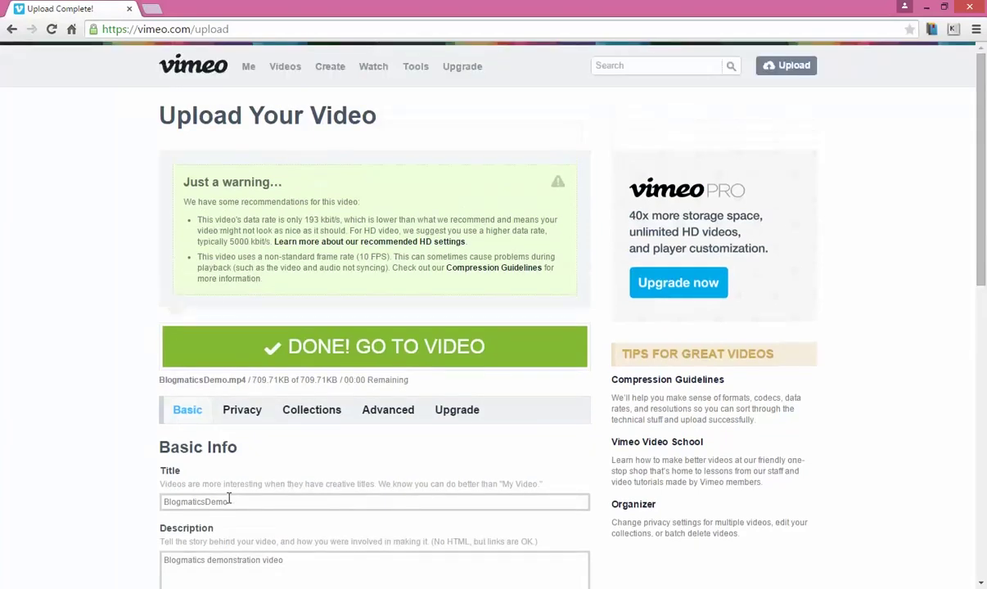
click(390, 414)
scroll(390, 415, down, 3)
scroll(391, 415, down, 1)
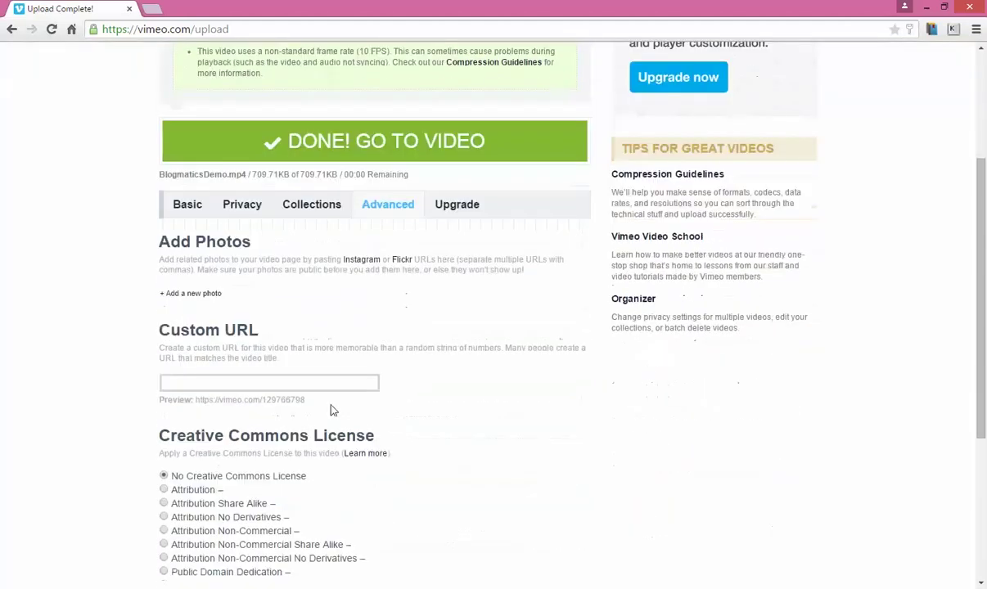
click(249, 384)
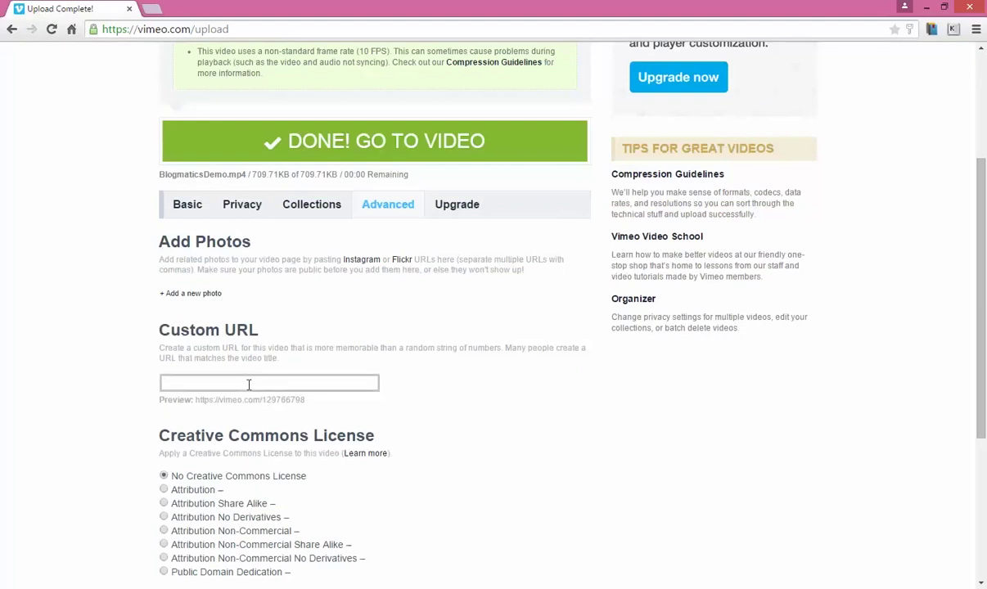
text(demo)
click(345, 409)
scroll(344, 409, down, 3)
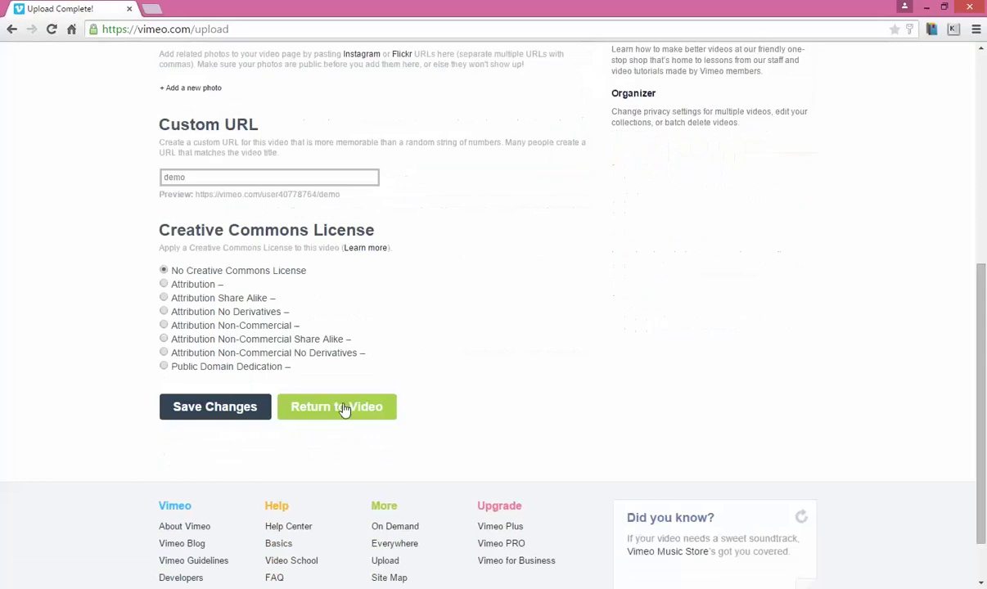
click(221, 412)
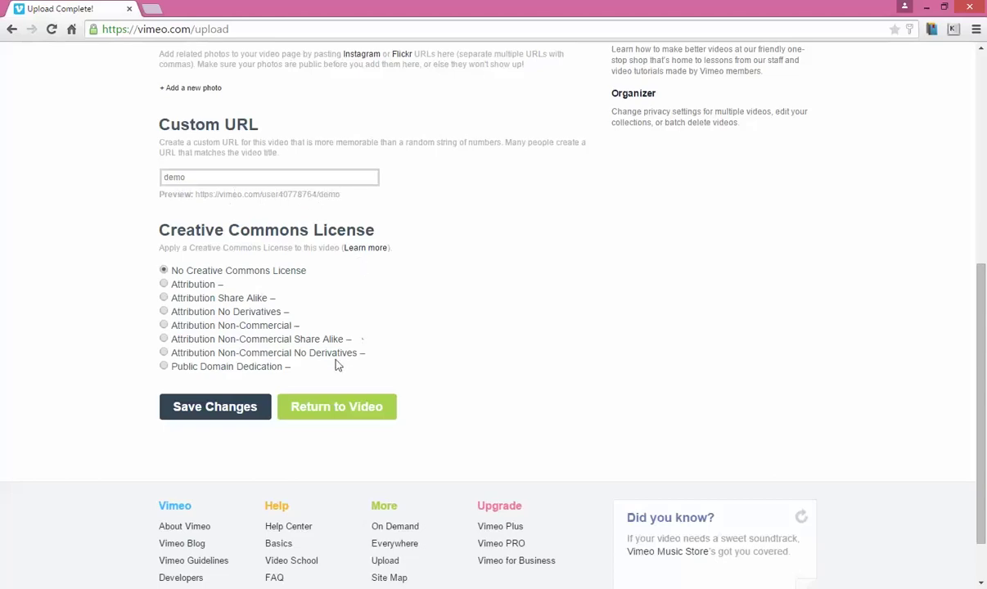
Step: Open the BlogmaticsDemo video page, now waiting in line for conversion
scroll(297, 413, up, 4)
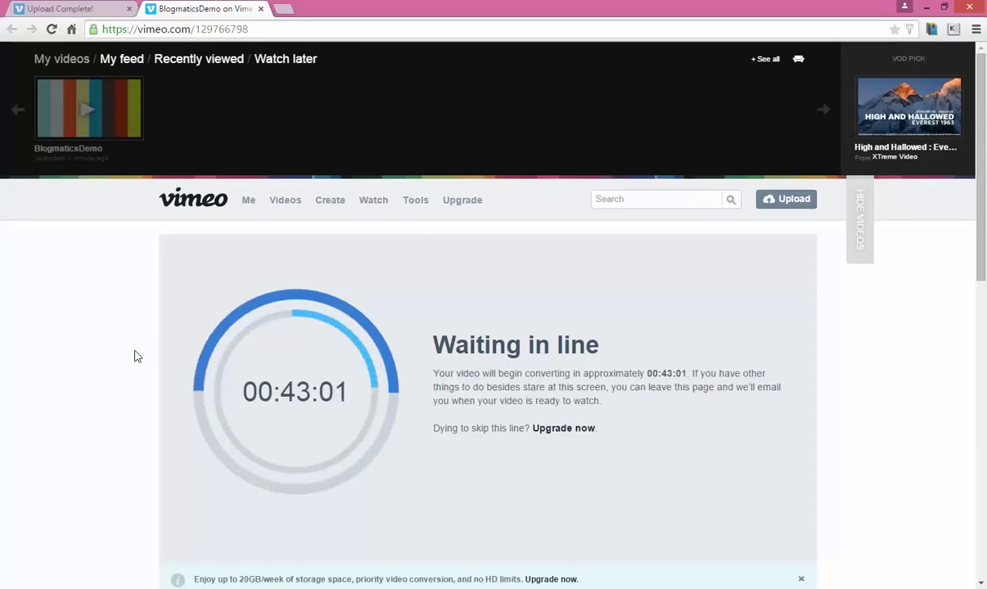
mouse_move(285, 200)
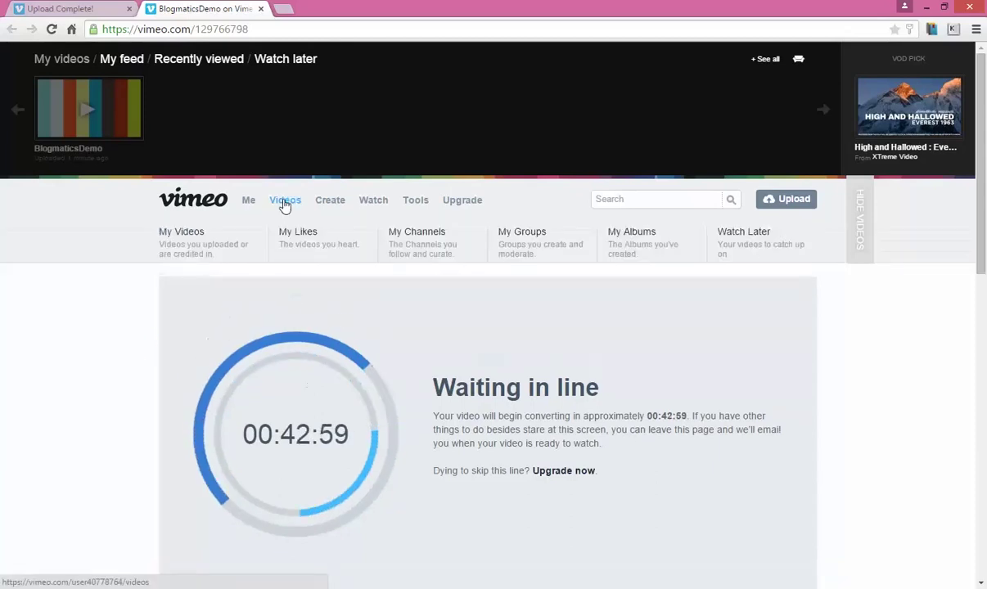
click(175, 237)
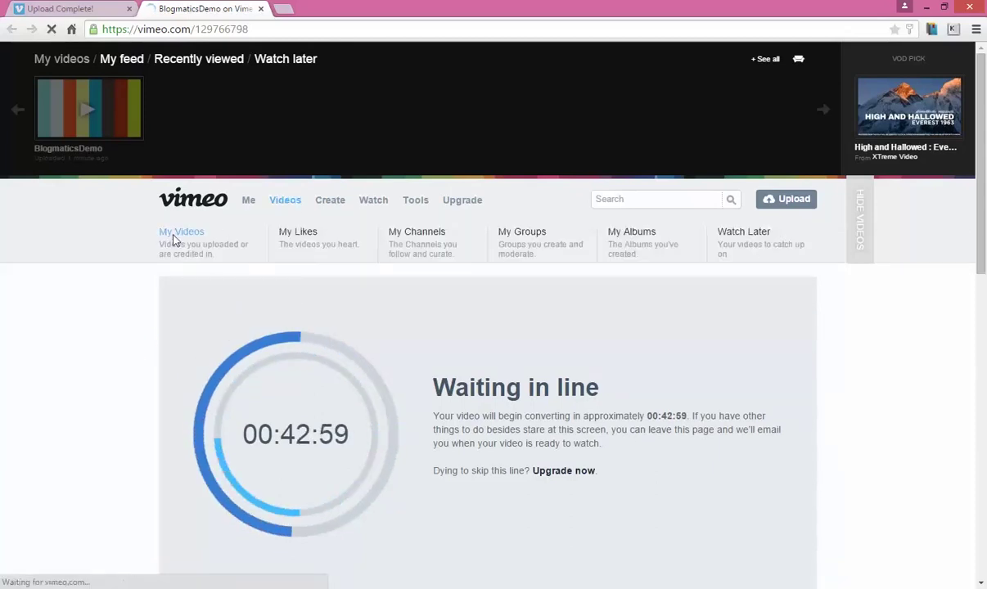